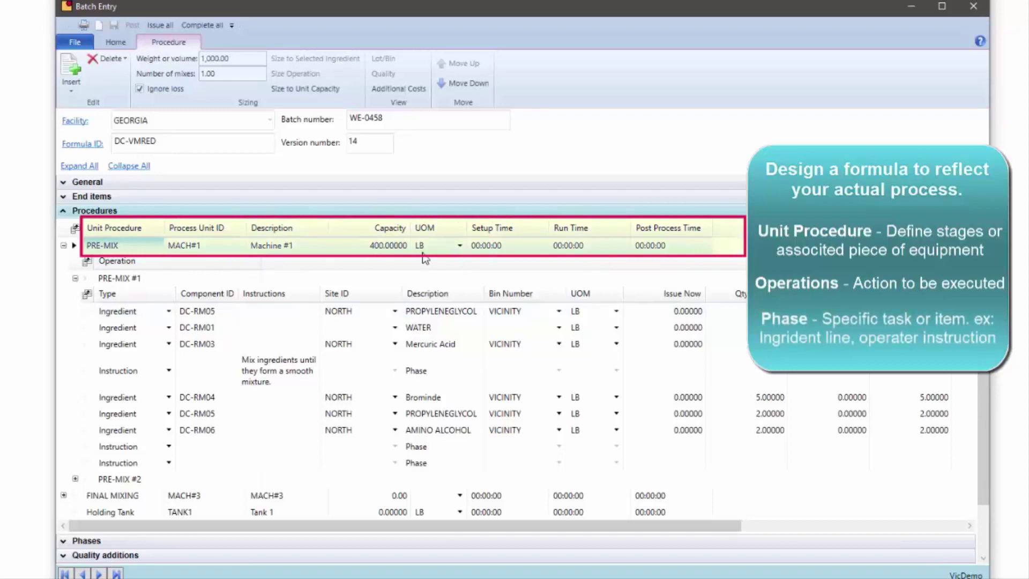
Change the type of the first ingredient line under operation PRE-MIX #1 to Instruction.
click(110, 280)
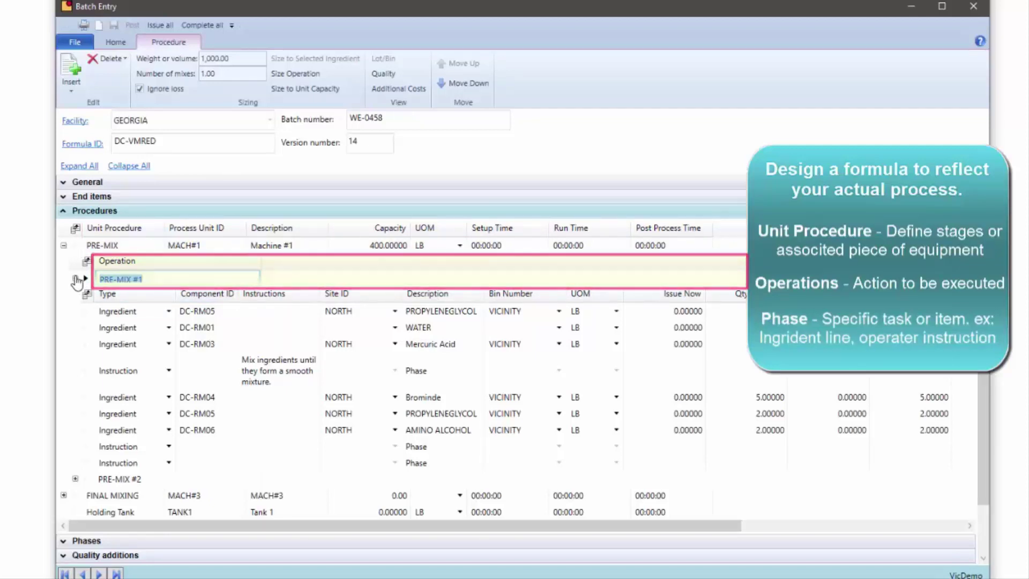
click(168, 311)
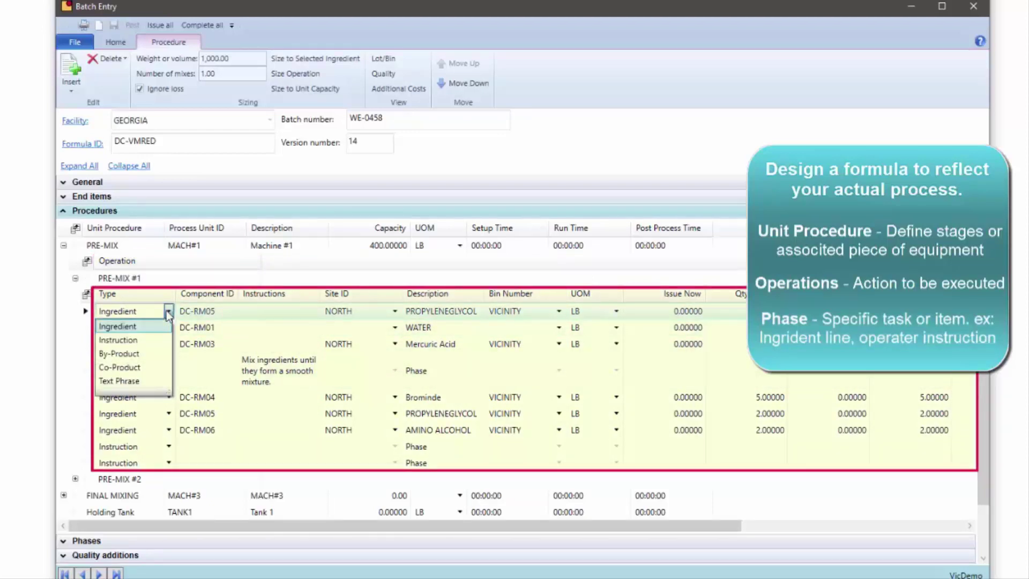
click(266, 362)
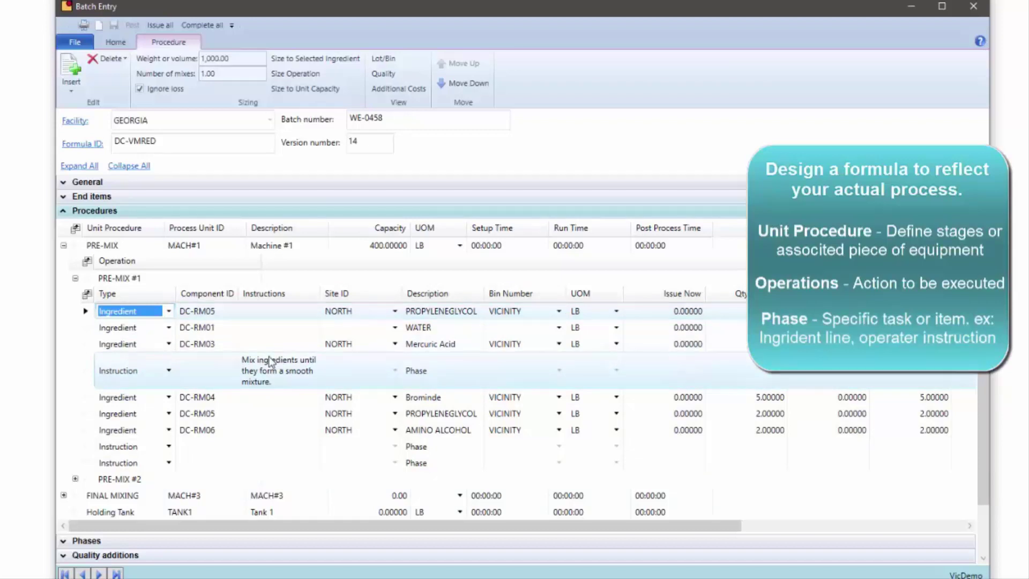
key(Down)
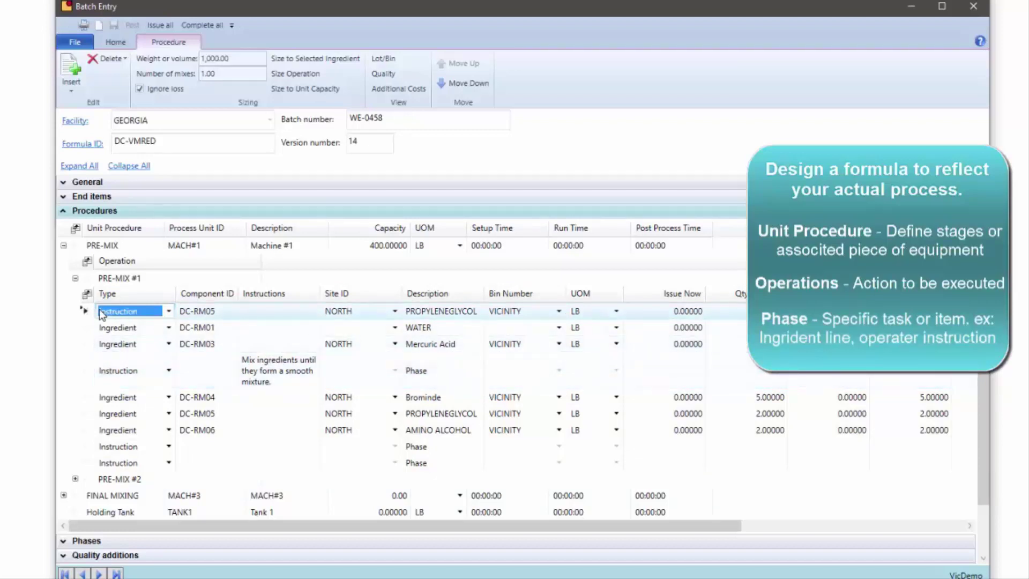
Expand the PRE-MIX #2 operation and examine the lines grouped under both PRE-MIX operations.
click(75, 480)
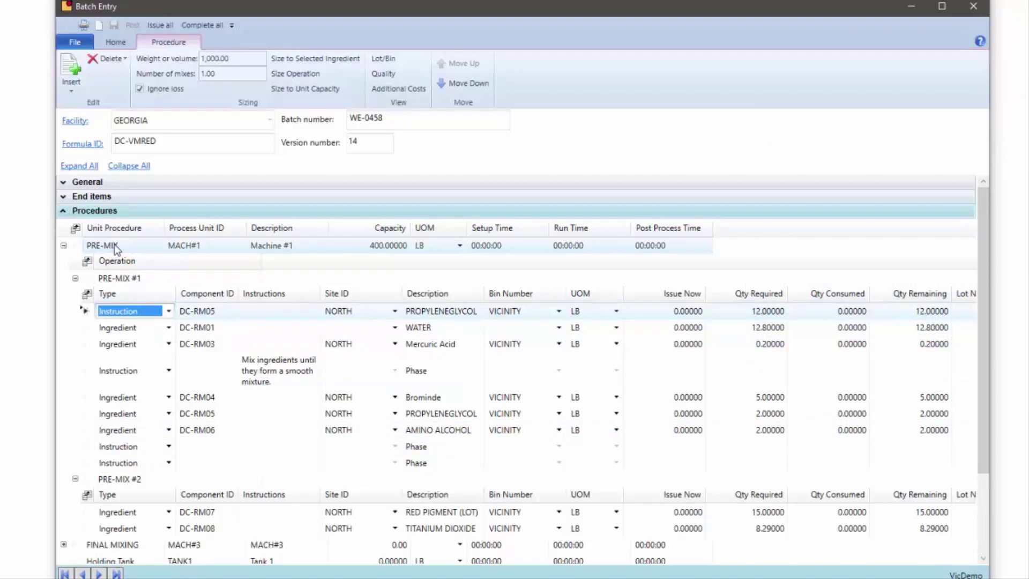
click(123, 280)
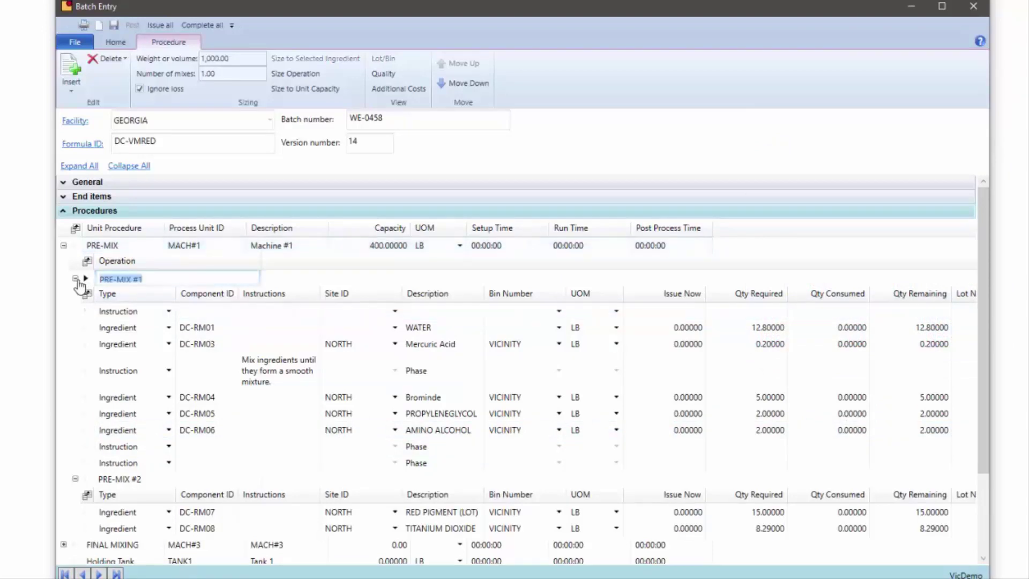
click(76, 279)
click(75, 279)
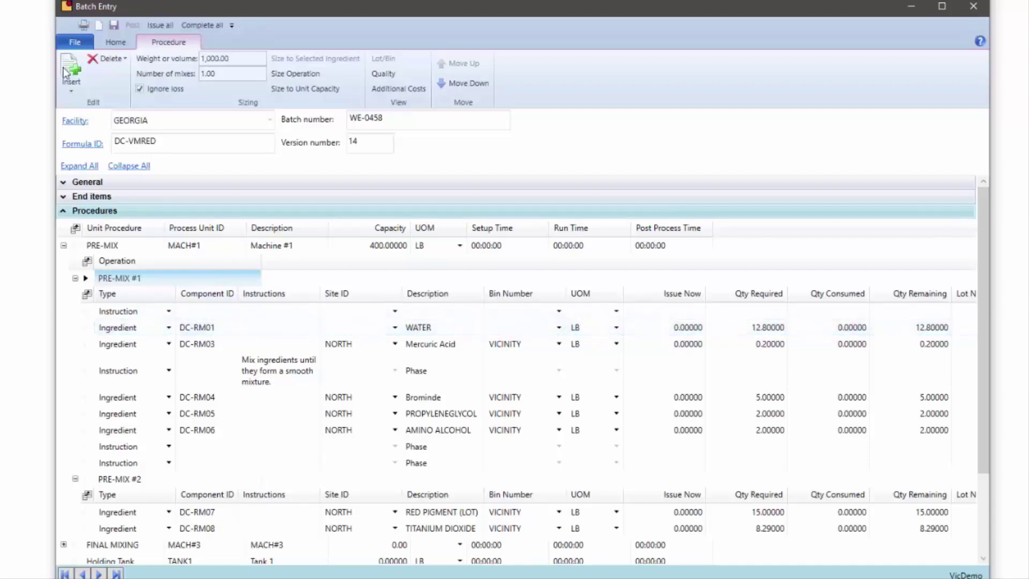
Discard the unsaved batch changes, then open batch WE-0456 and look through its ingredient, instruction and text phrase lines.
click(100, 24)
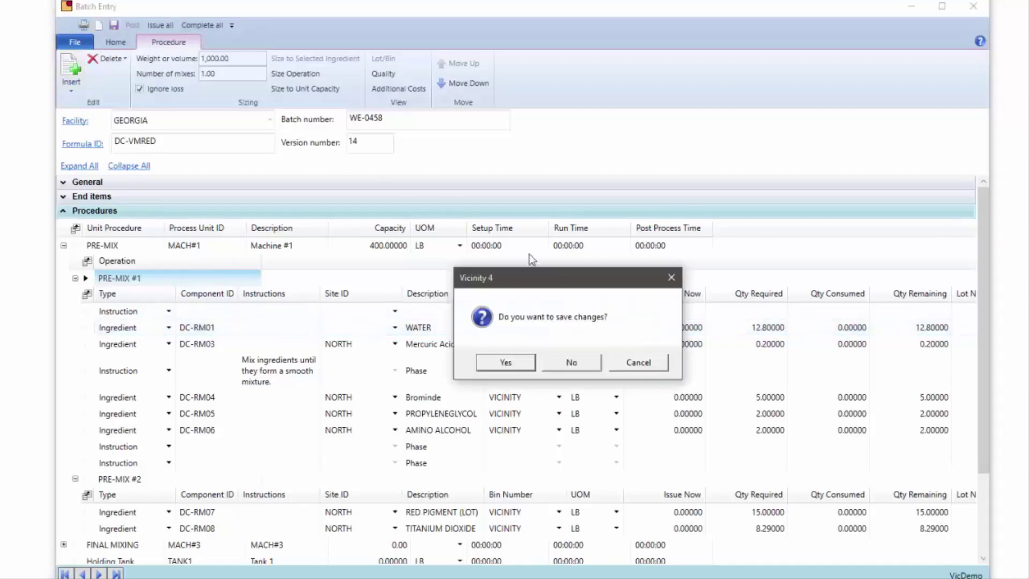
click(591, 369)
click(504, 121)
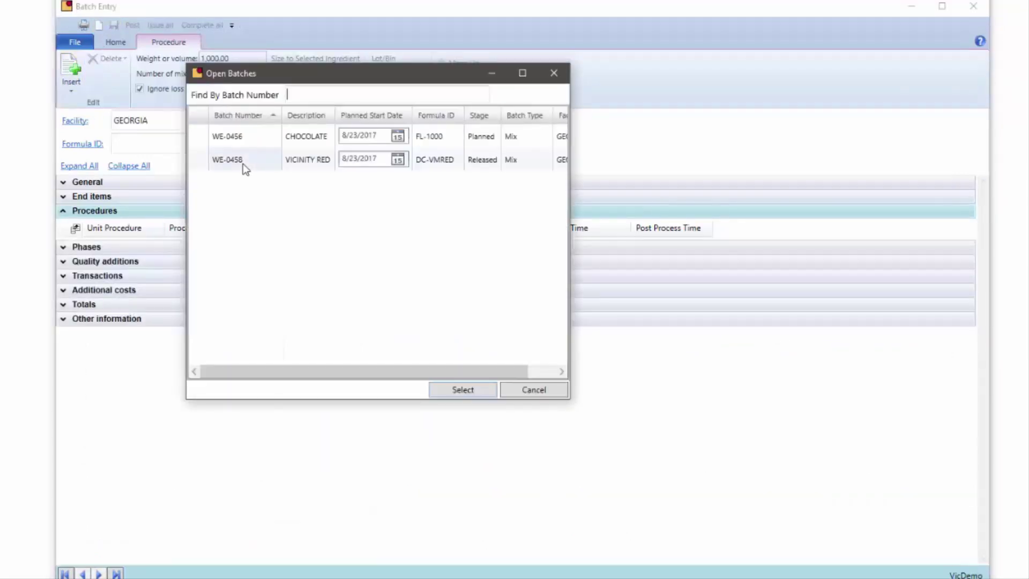
double_click(236, 140)
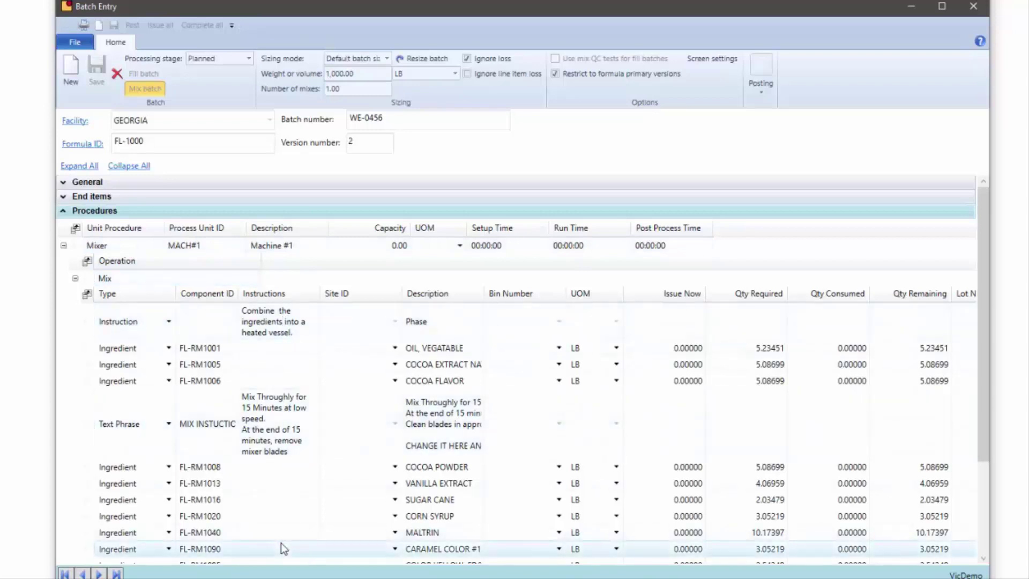
drag(983, 318, 982, 435)
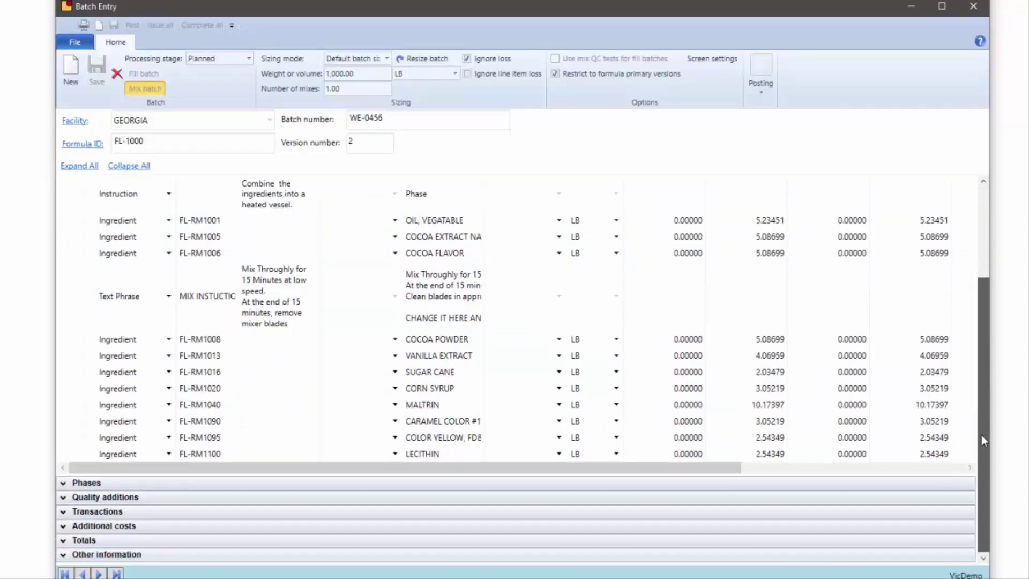
drag(983, 336, 985, 285)
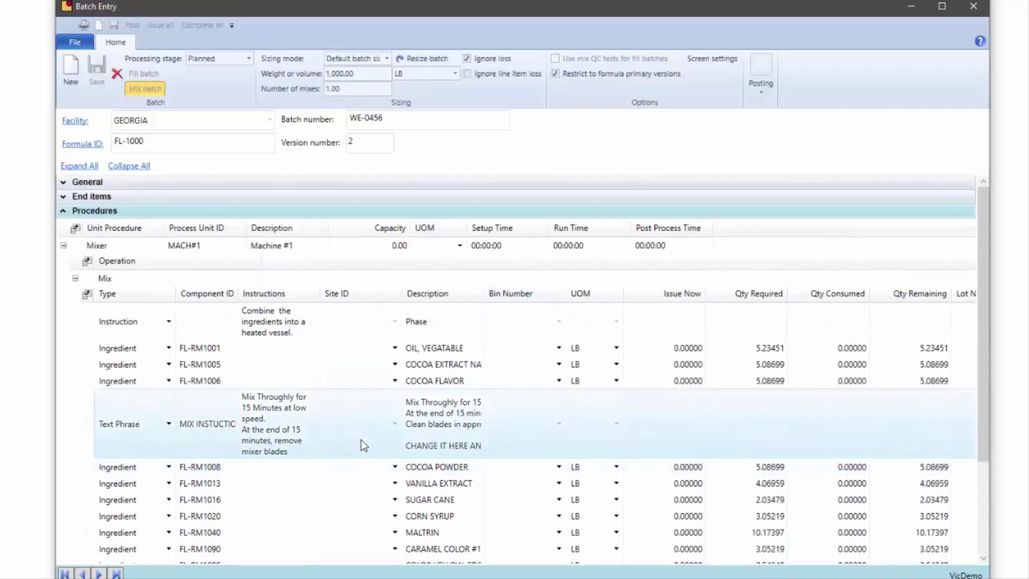
Start a blank batch entry and collapse its Procedures section.
click(73, 73)
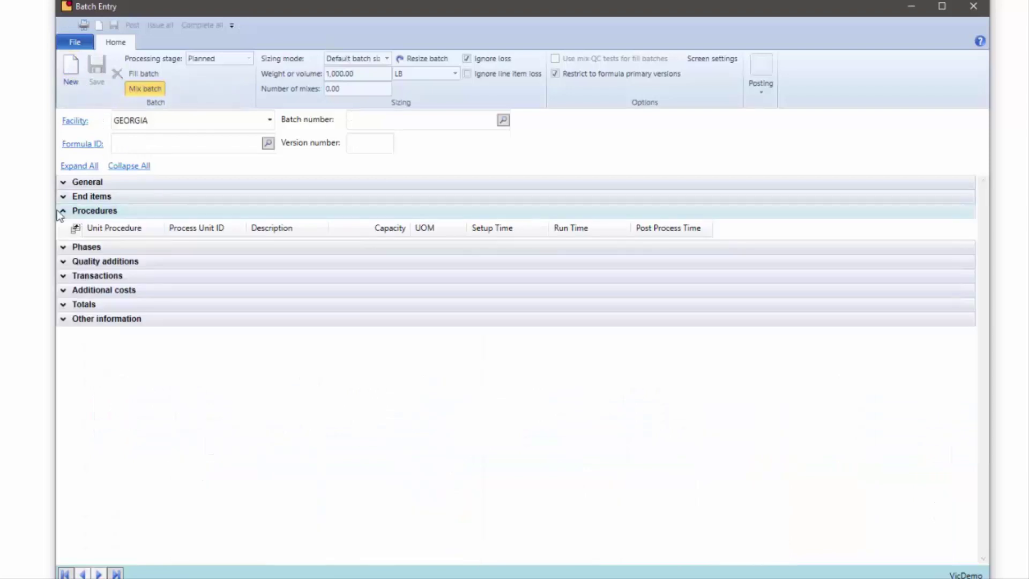
click(195, 212)
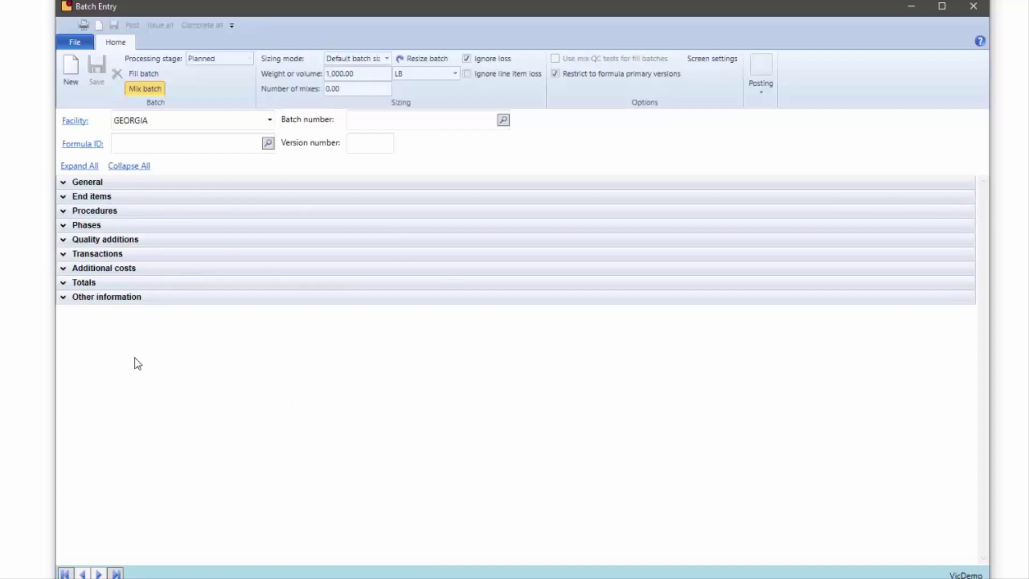
click(69, 213)
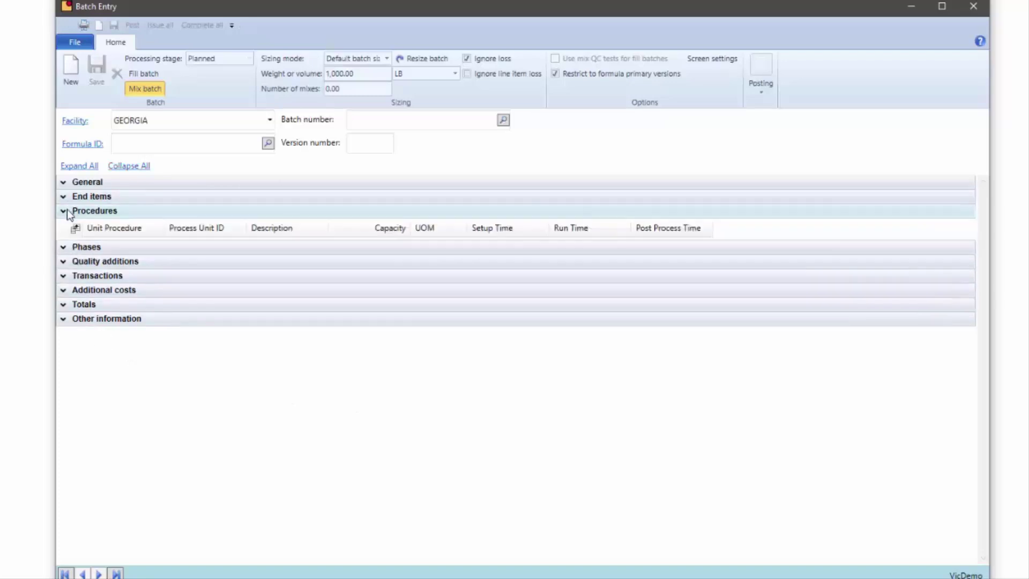
click(67, 210)
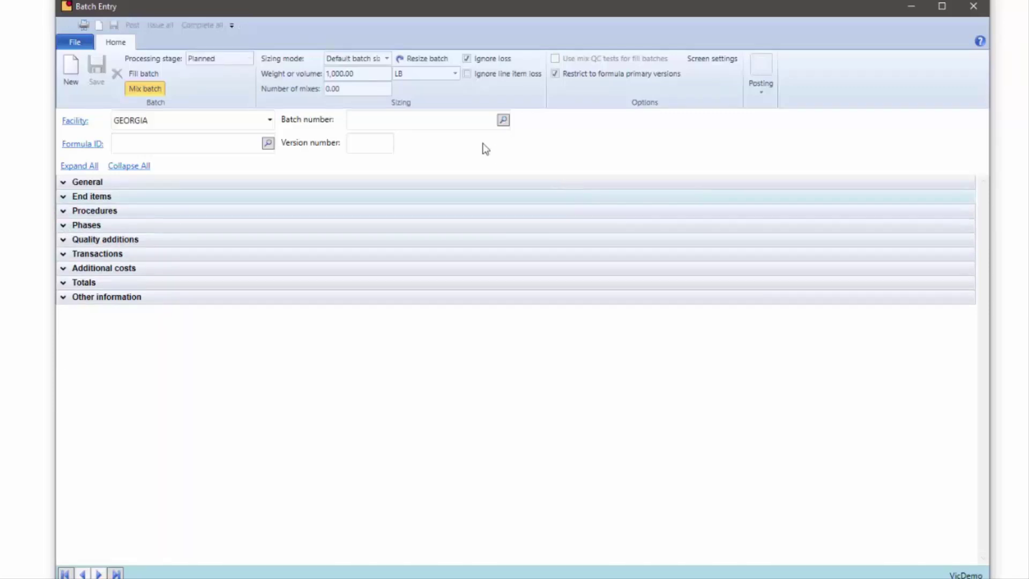
Open batch WE-0458 and review its General, End items and Procedures sections one at a time, collapsing each again.
click(502, 119)
double_click(221, 163)
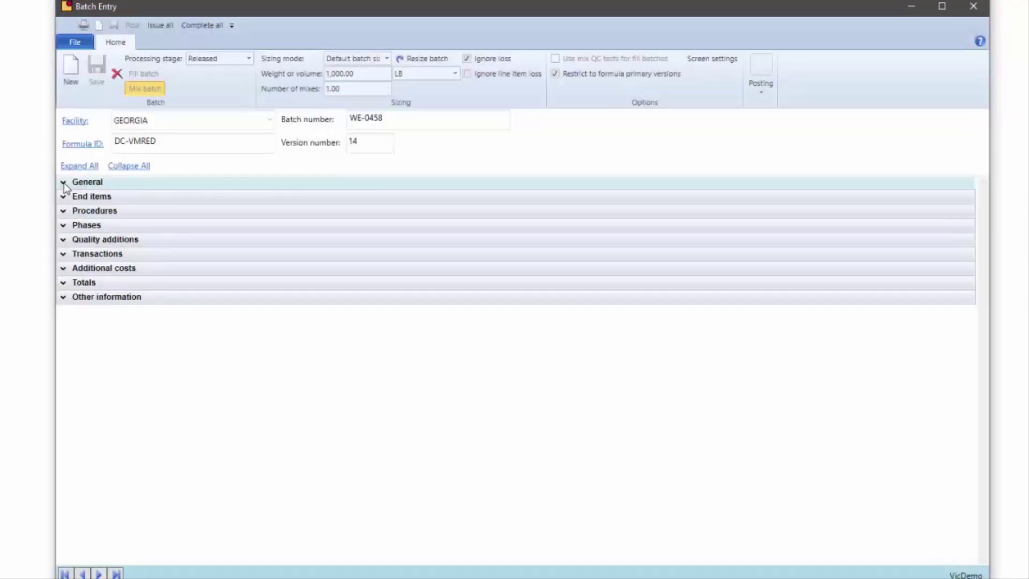
click(64, 182)
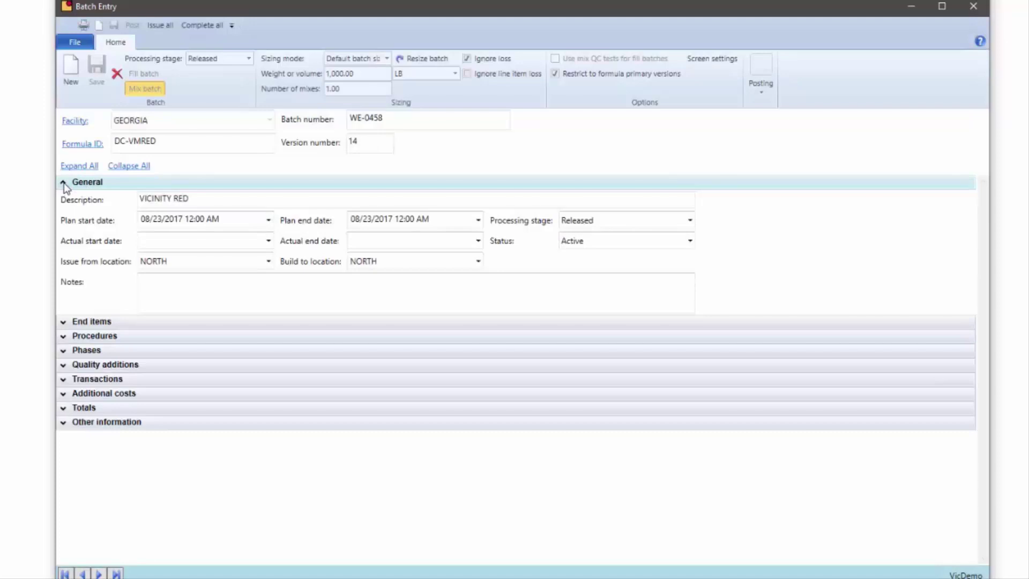
click(63, 183)
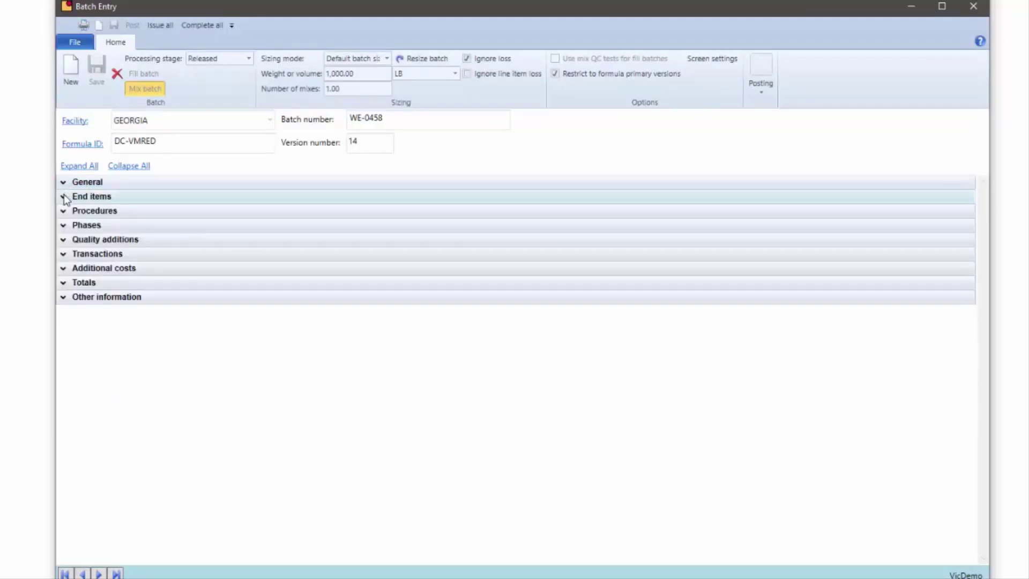
click(64, 196)
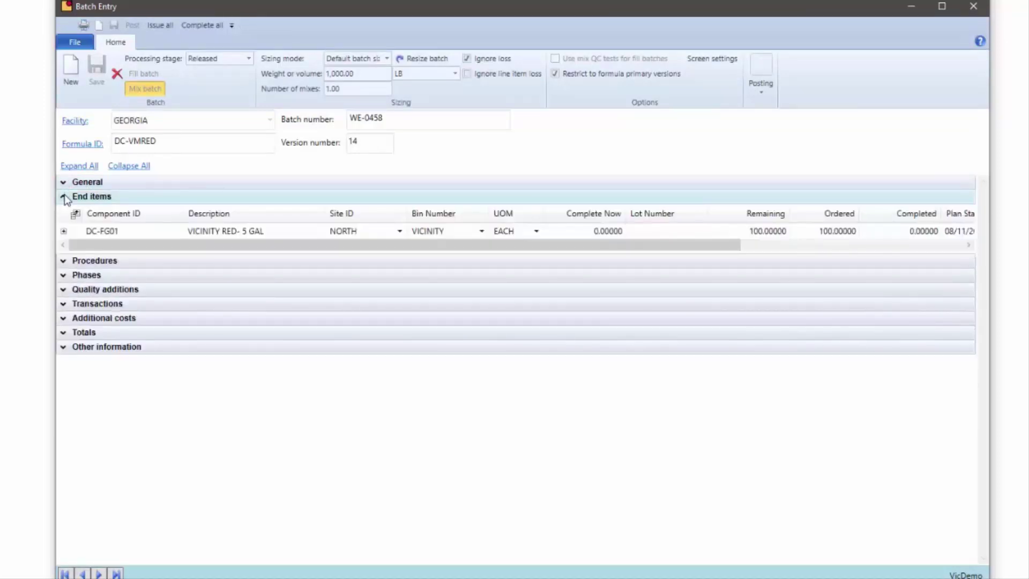
click(64, 197)
click(65, 212)
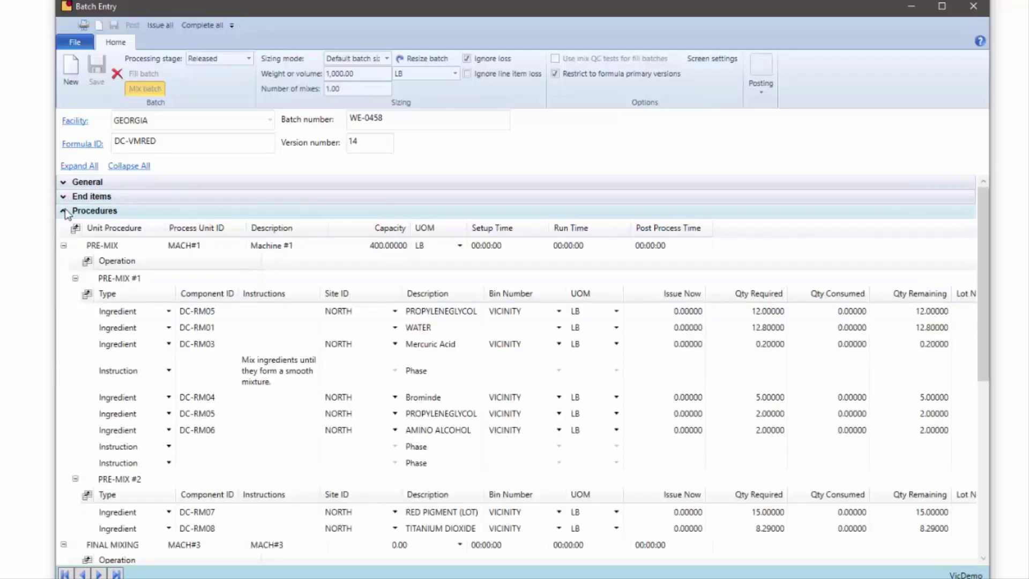
click(64, 211)
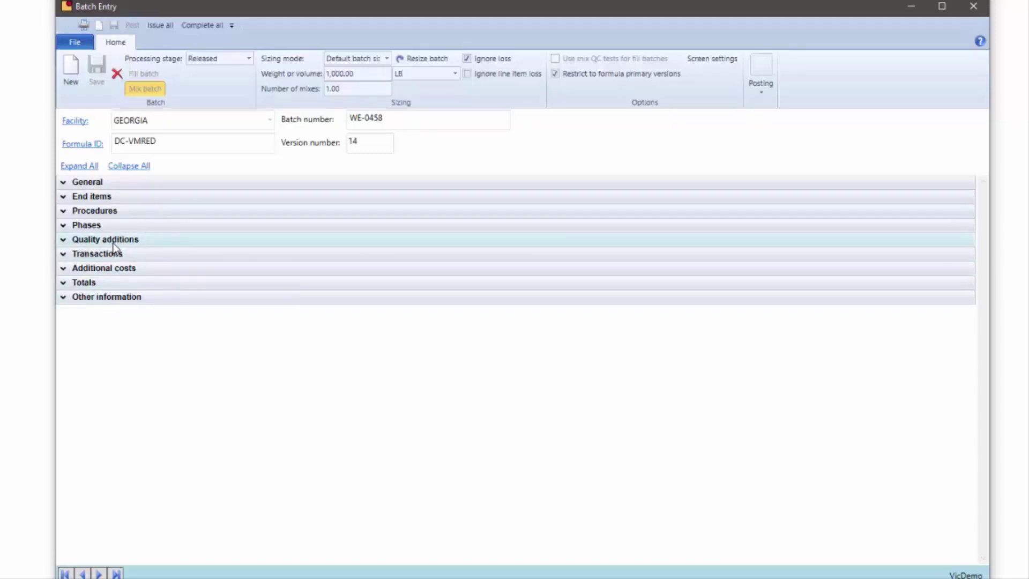
Hide the General, Phases, Quality additions, Transactions, Additional costs, Totals and Other information sections through the screen settings.
click(703, 60)
drag(529, 74, 578, 75)
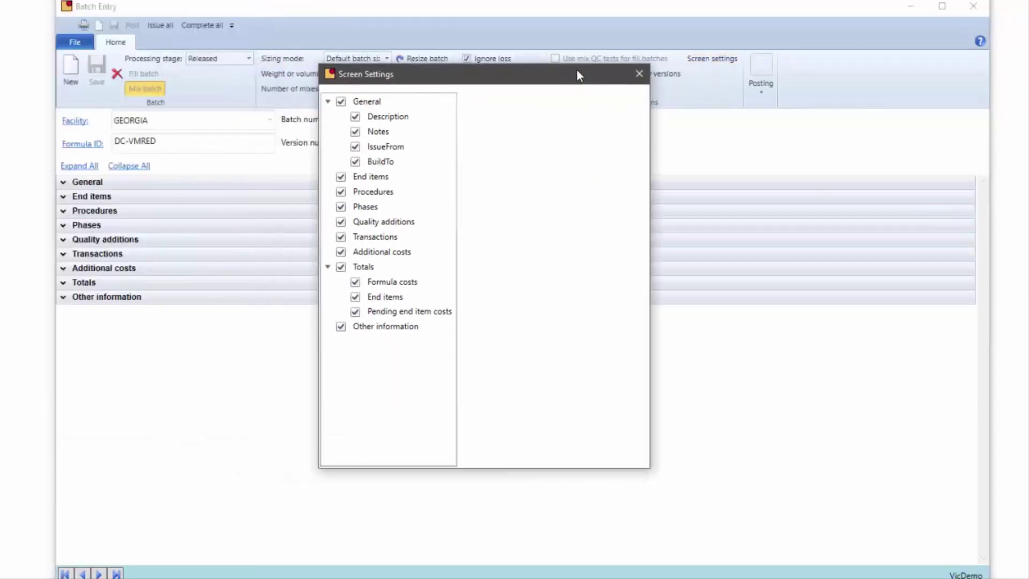
click(341, 101)
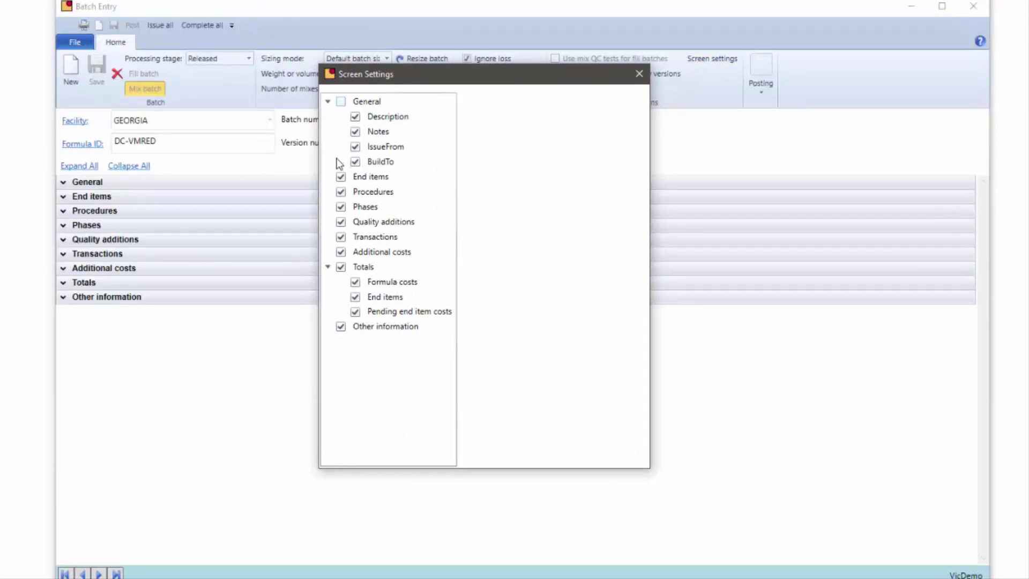
click(341, 208)
click(341, 222)
click(341, 237)
click(341, 252)
click(341, 267)
click(642, 78)
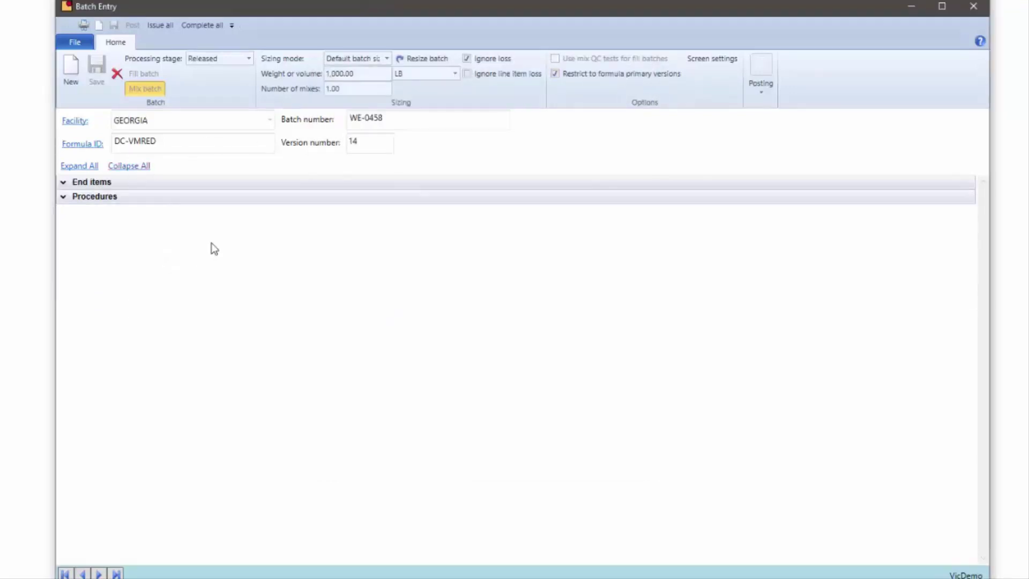
Review the remaining End items and Procedures sections of the batch, leaving only Procedures expanded.
click(73, 199)
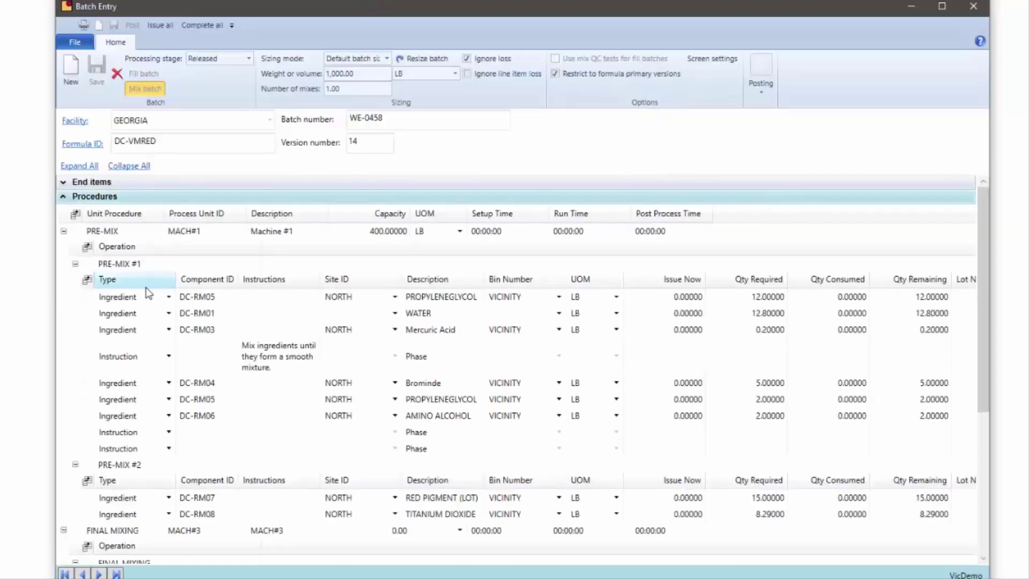
click(63, 198)
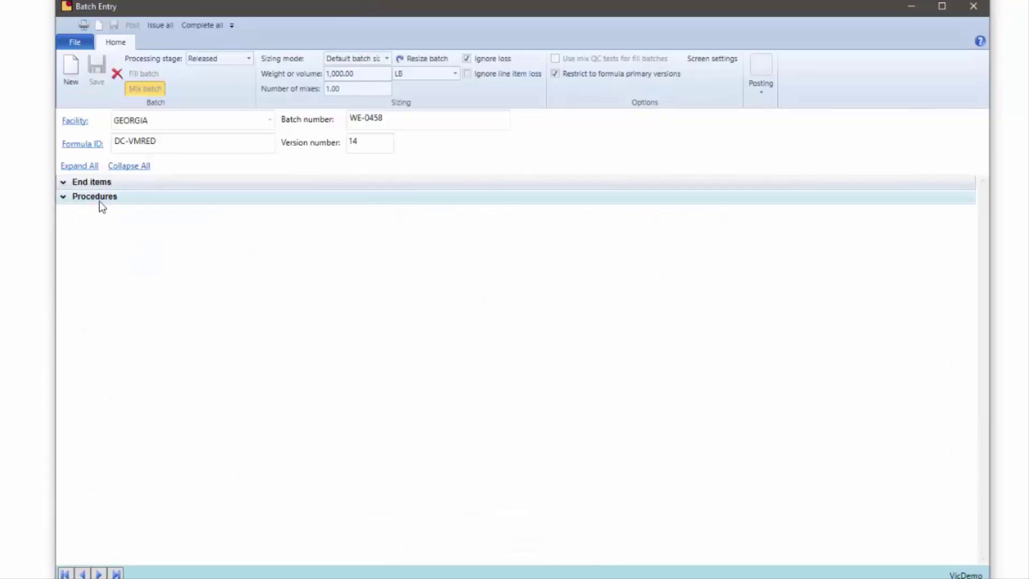
click(74, 183)
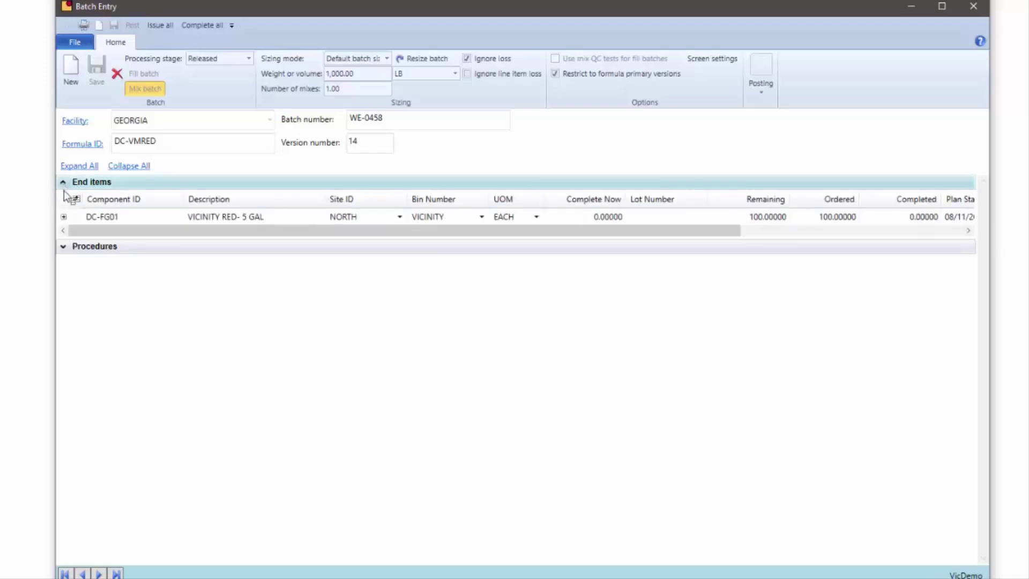
click(63, 183)
click(63, 197)
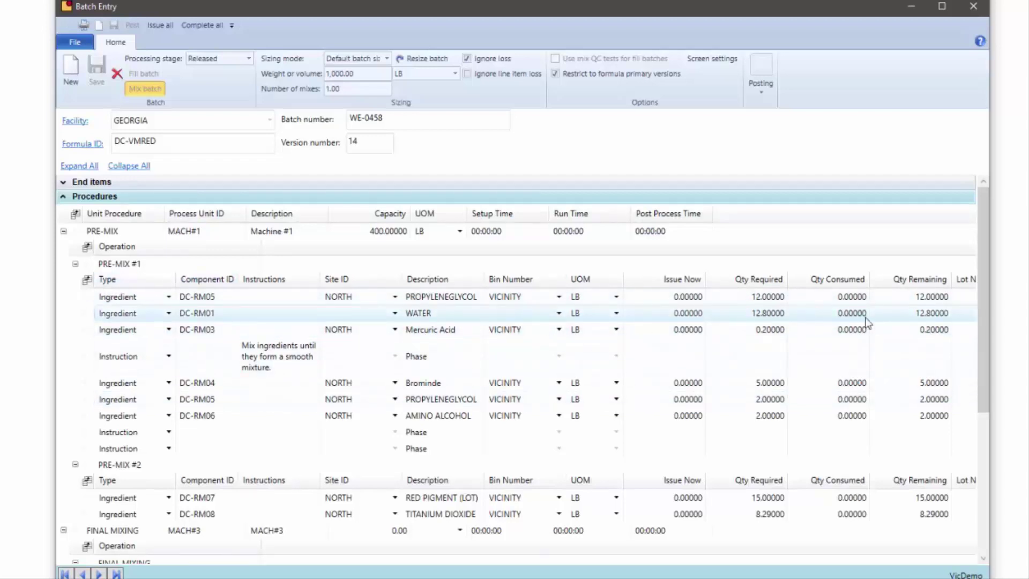
drag(982, 282, 1028, 282)
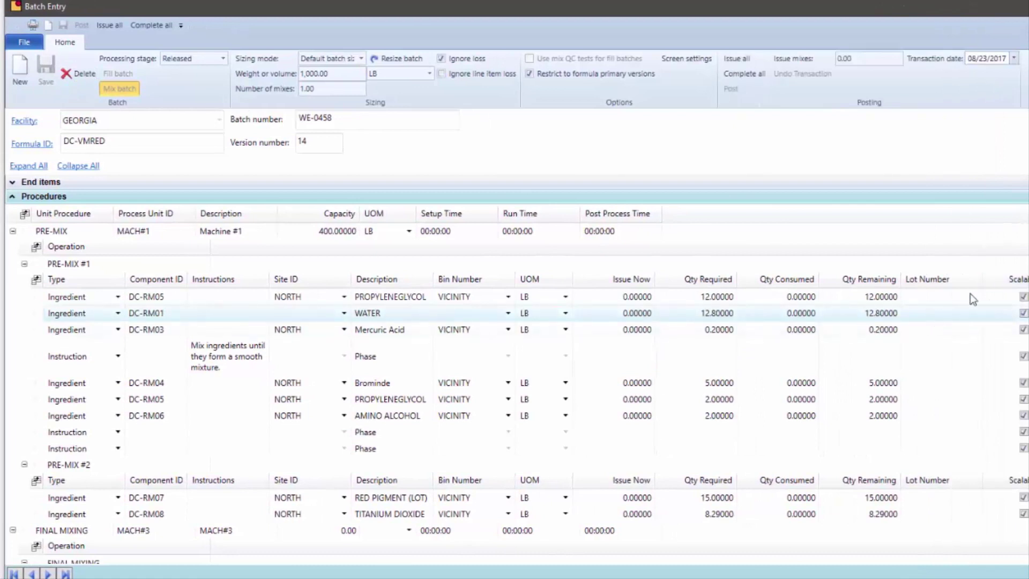
Hide the Loss %, Rework, Scalable, Lot Number, Site ID and Bin Number columns in the ingredient and instruction grid under PRE-MIX #1.
click(38, 284)
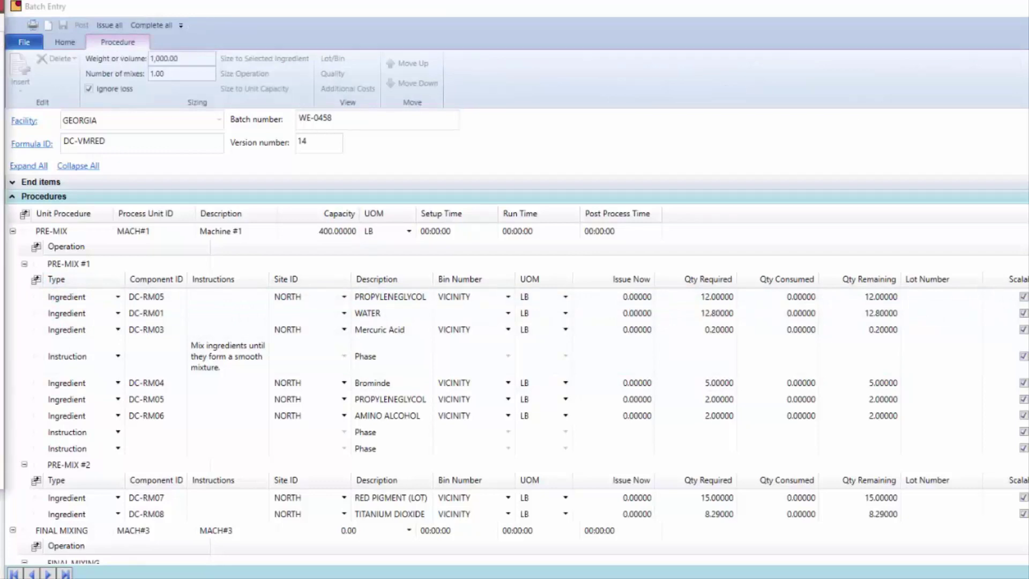
click(36, 279)
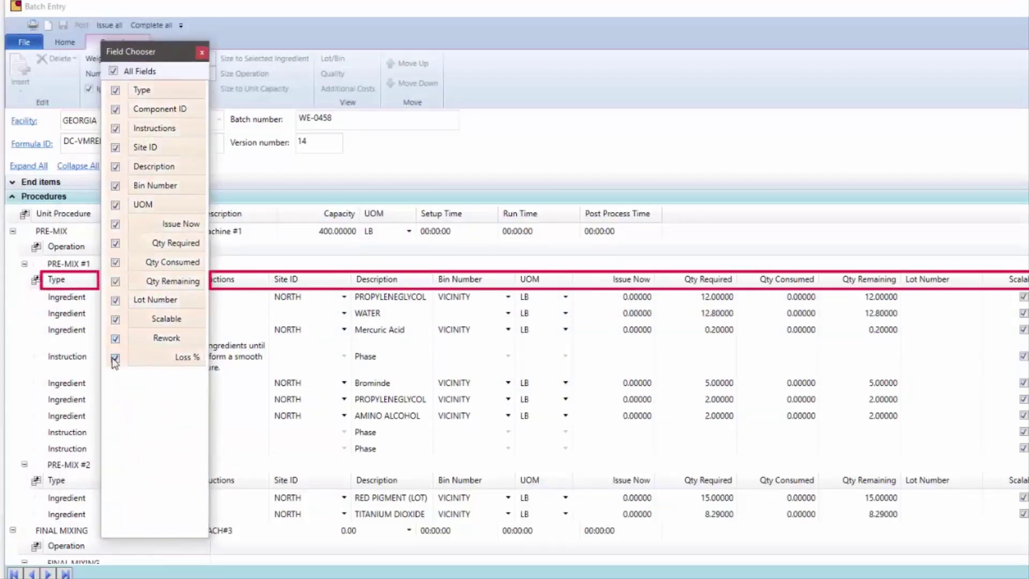
click(114, 358)
click(115, 339)
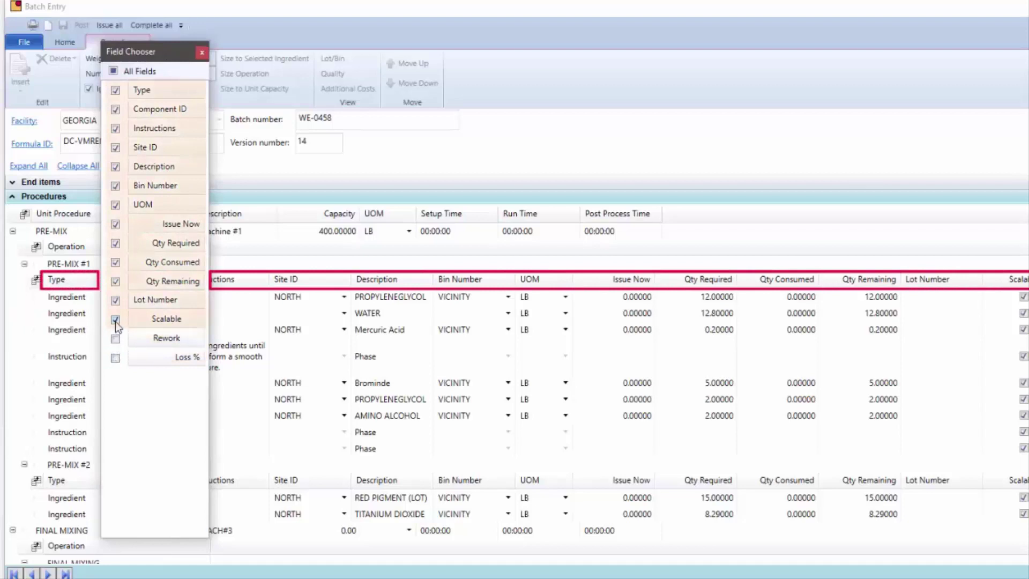
click(115, 319)
click(114, 300)
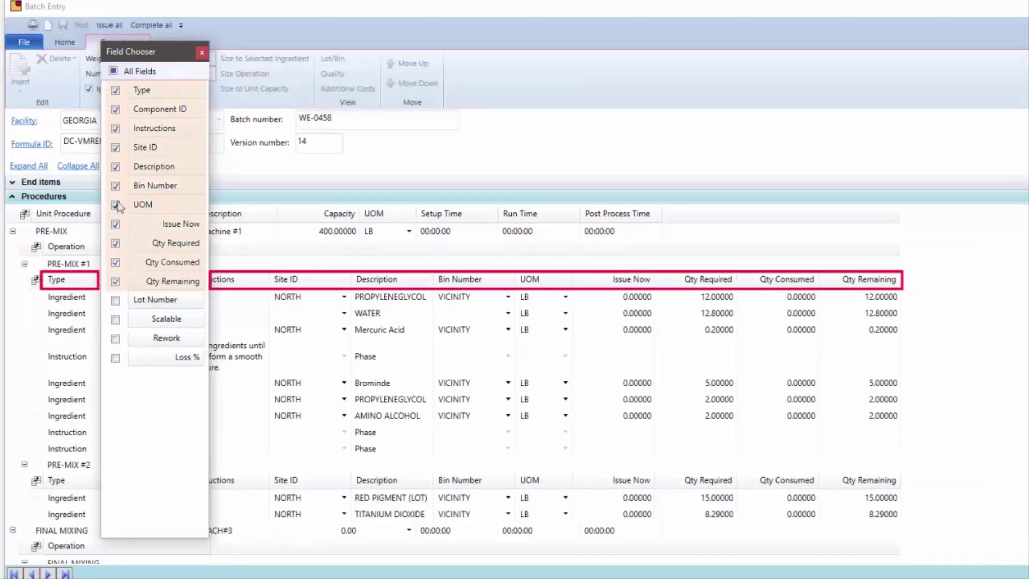
click(116, 148)
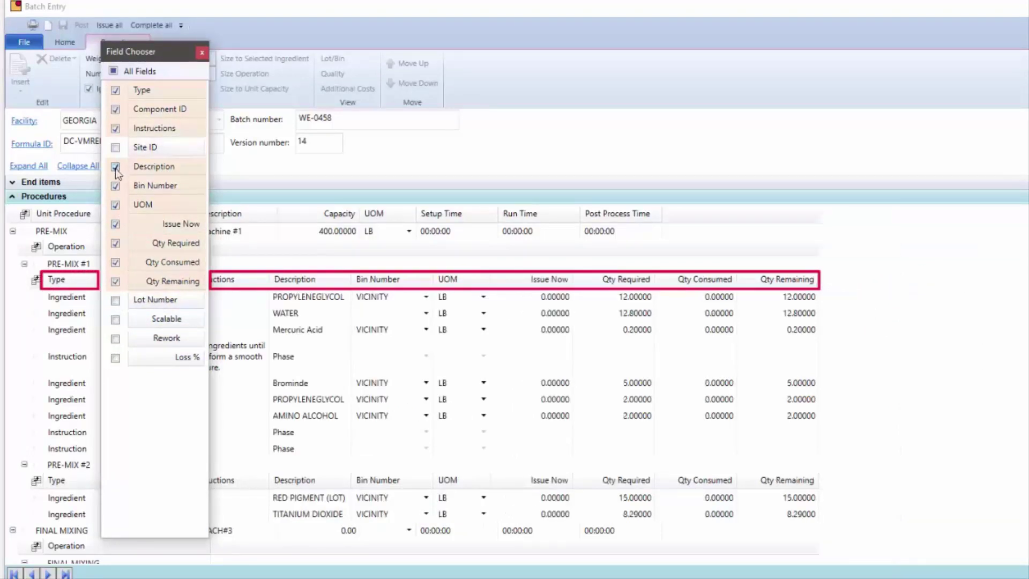
click(116, 186)
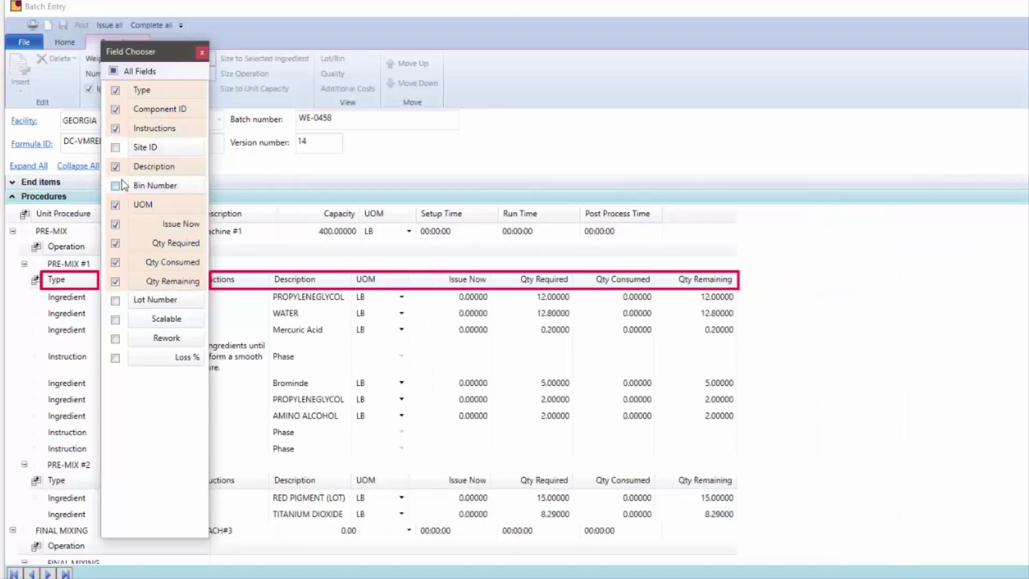
click(202, 52)
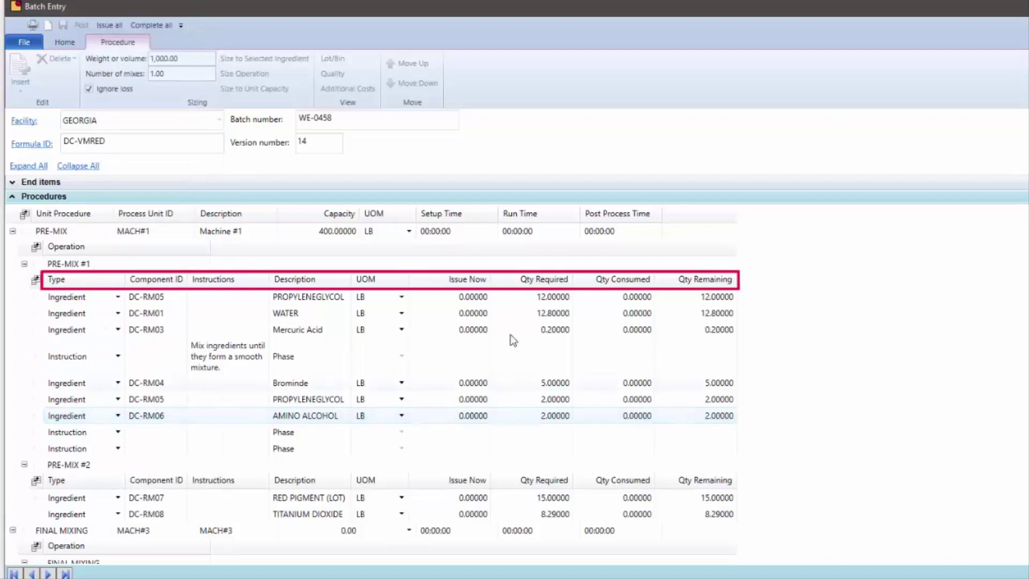
Try to reorder the Qty Required and Issue Now columns in the PRE-MIX #1 grid, and collapse the Procedures section.
drag(539, 281, 409, 295)
drag(524, 284, 567, 284)
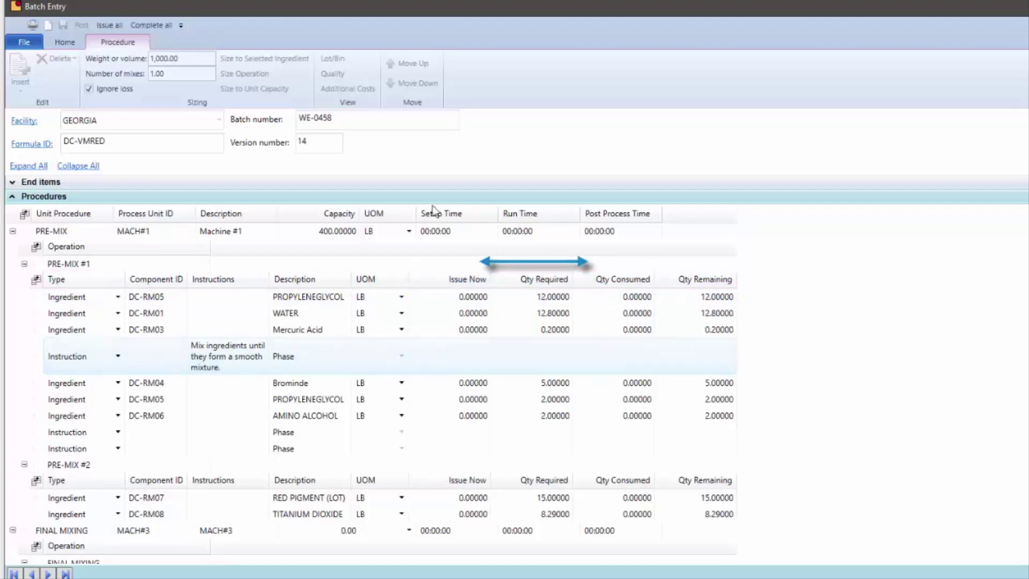
click(17, 197)
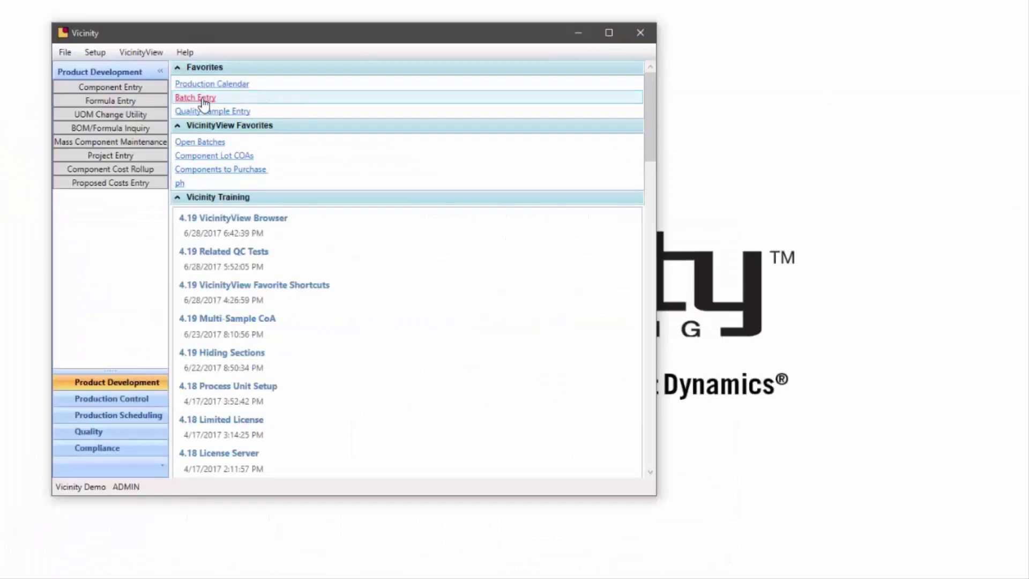
Reopen batch WE-0458 in a new Batch Entry window and collapse its Procedures section.
click(203, 99)
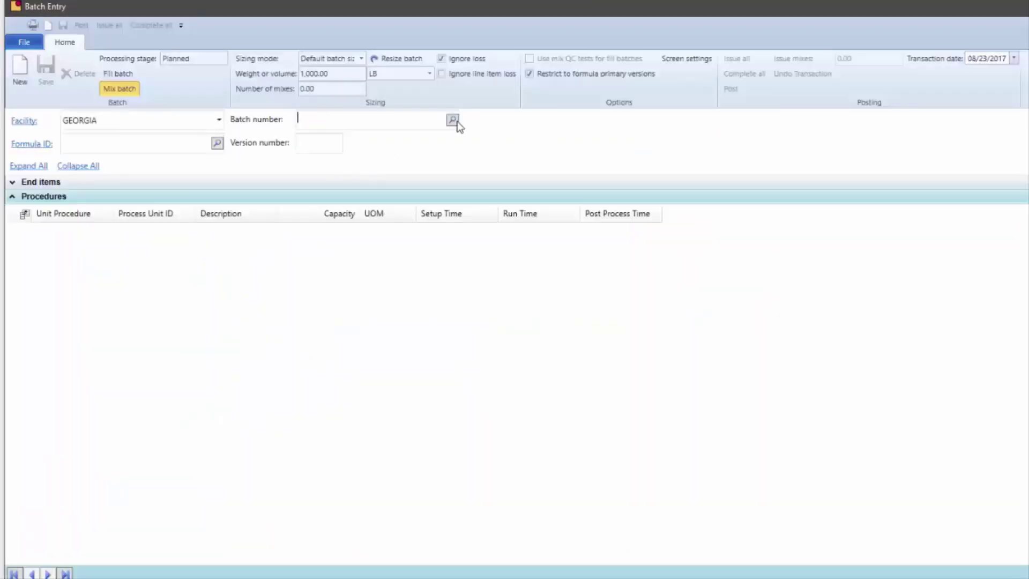
click(453, 120)
double_click(177, 163)
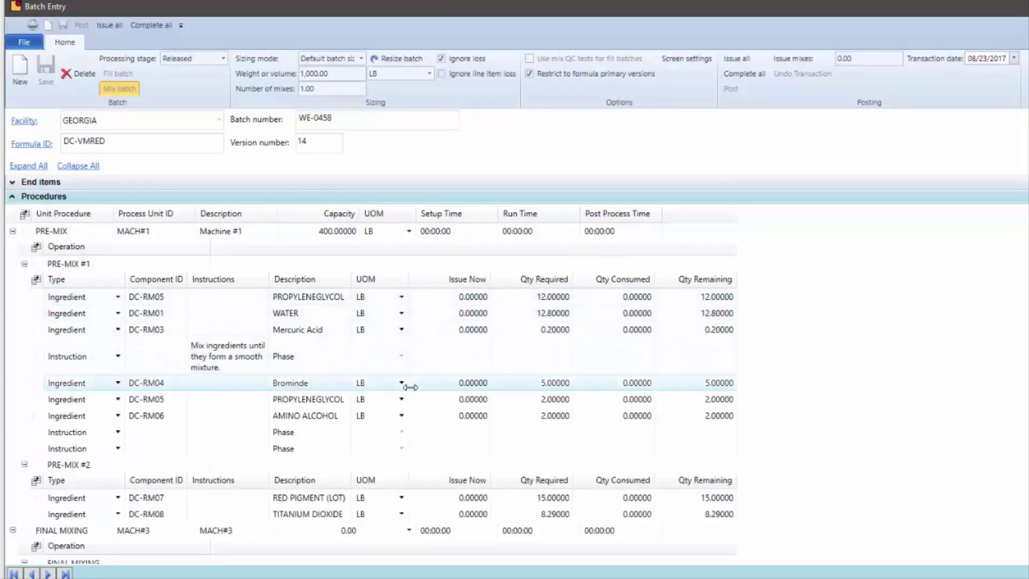
click(12, 196)
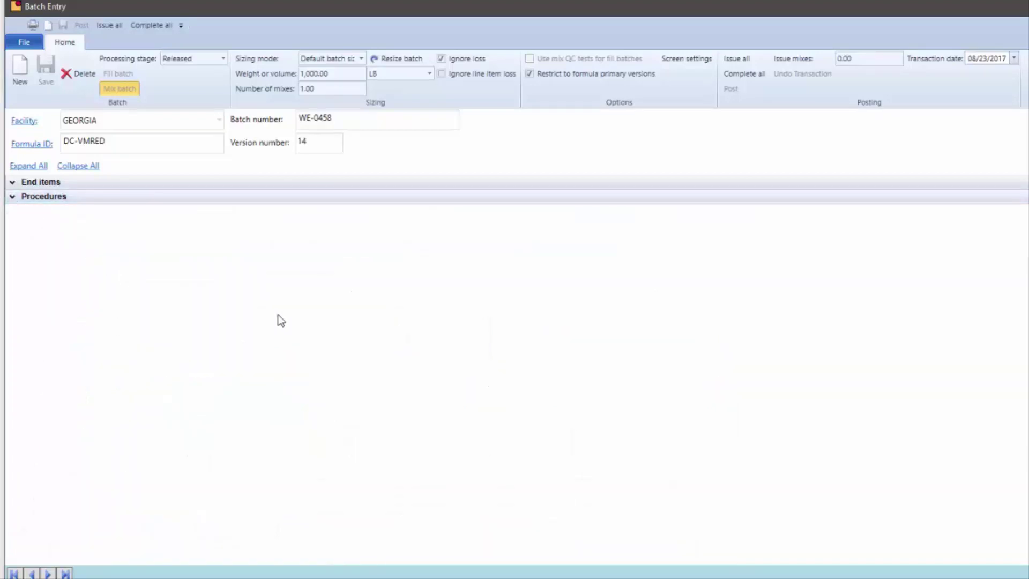
Show the General, Phases, Quality additions, Transactions, Additional costs, Totals and Other information sections again through the screen settings.
click(687, 58)
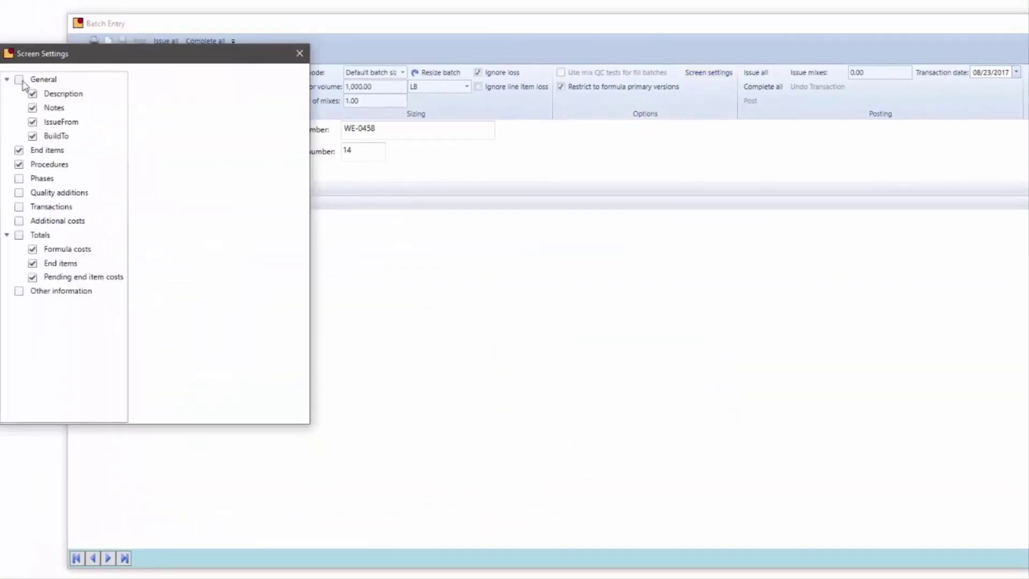
click(19, 80)
click(19, 178)
click(19, 193)
click(19, 207)
click(18, 221)
click(19, 235)
click(19, 291)
click(300, 53)
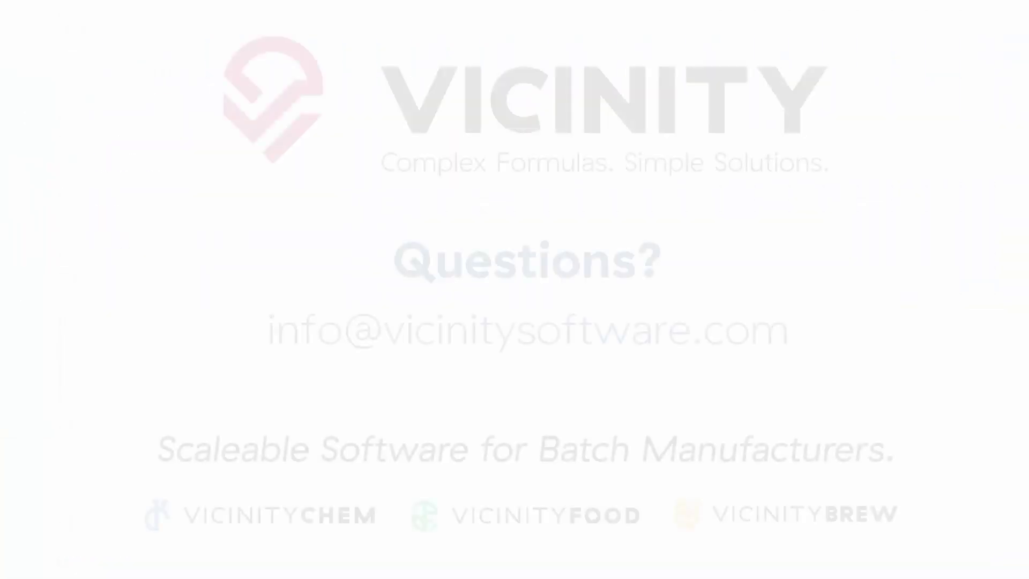